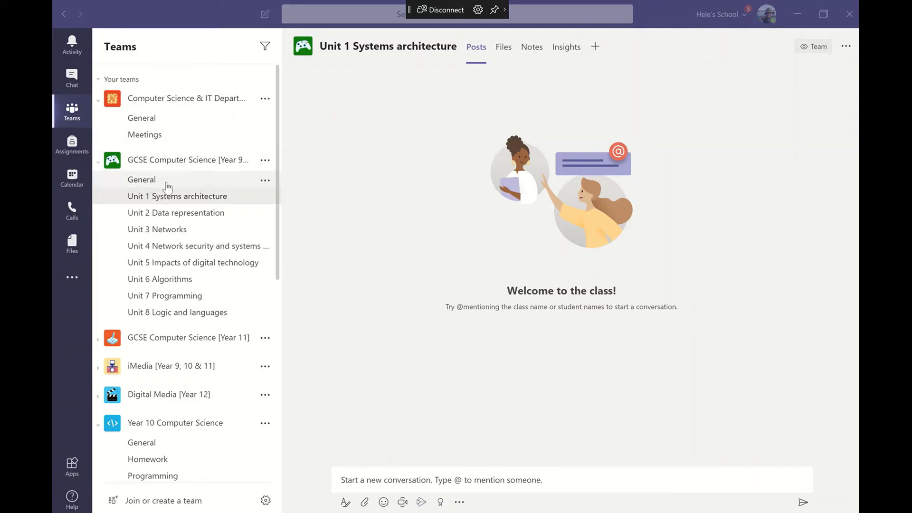
Browse the GCSE Computer Science [Year 9 & 10] class materials down to T1 Architecture of the CPU, and return to the Class Materials folder
{"action": "left_click", "coordinate": [152, 181]}
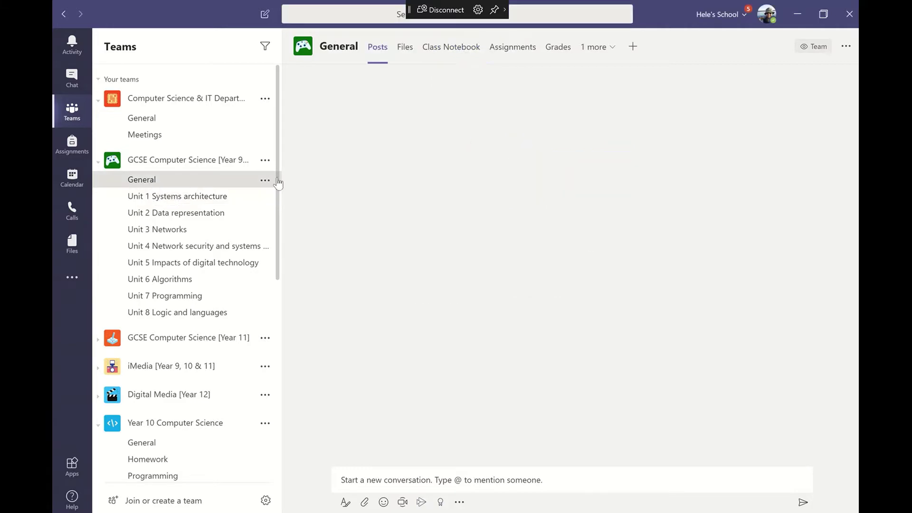
{"action": "left_click", "coordinate": [408, 52]}
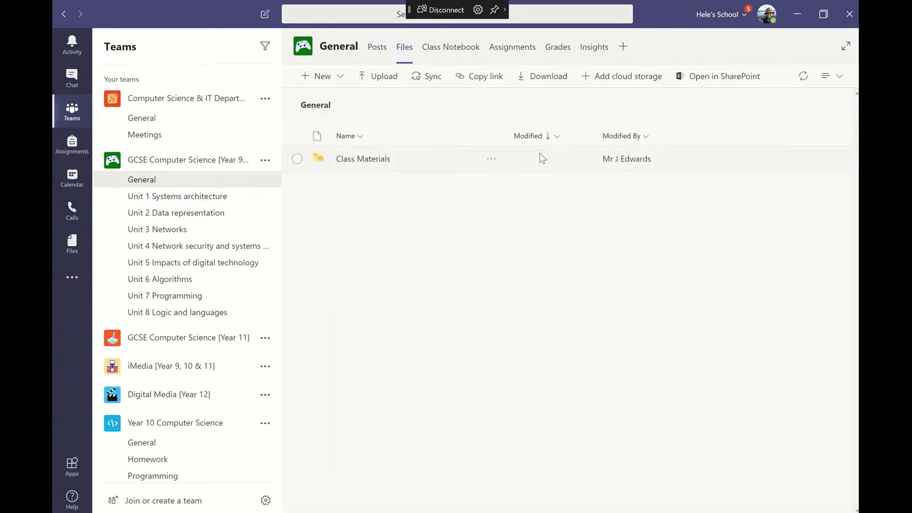
{"action": "left_click", "coordinate": [359, 162]}
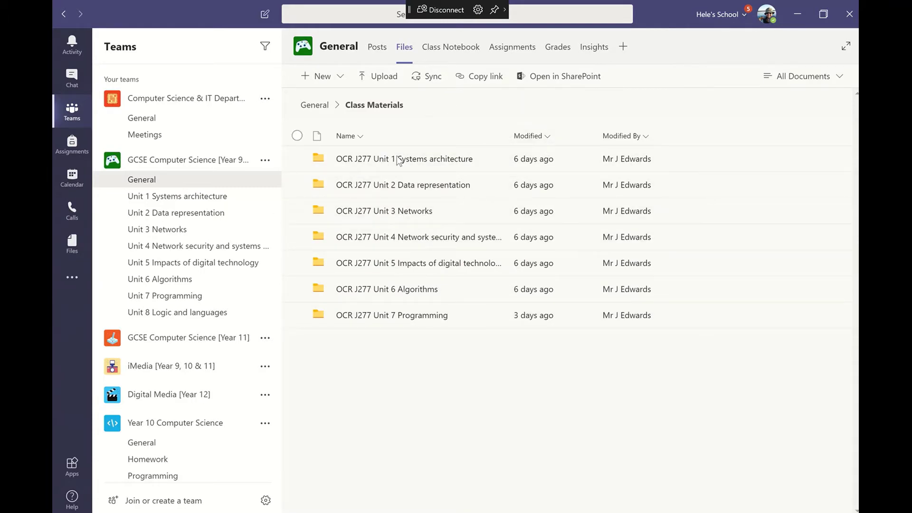
{"action": "left_click", "coordinate": [427, 159]}
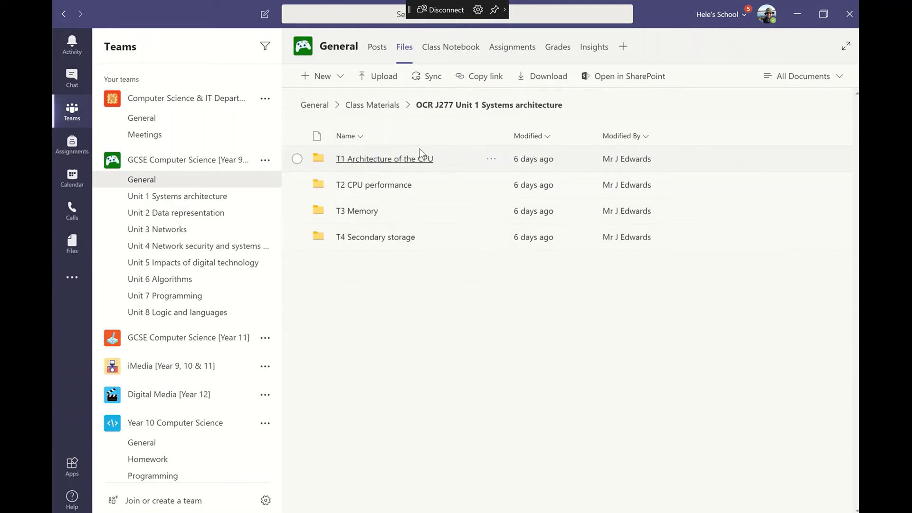
{"action": "left_click", "coordinate": [366, 159]}
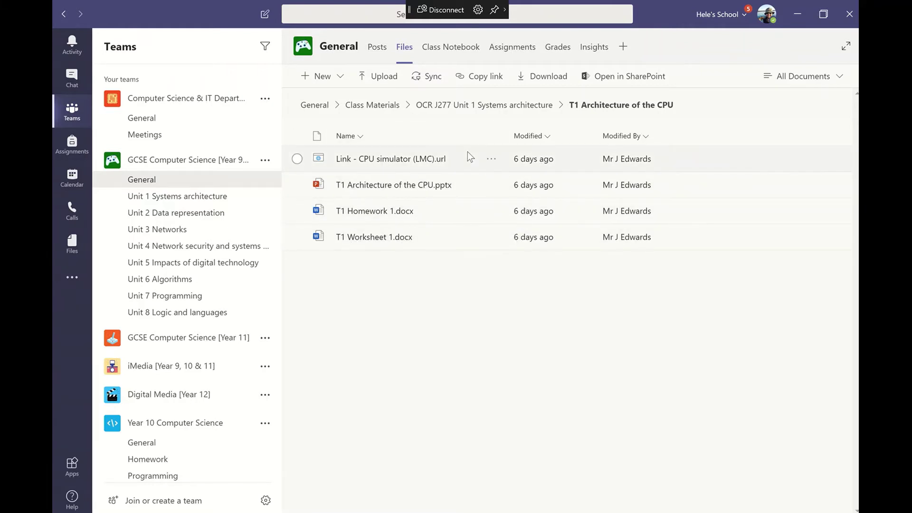
{"action": "left_click", "coordinate": [521, 105]}
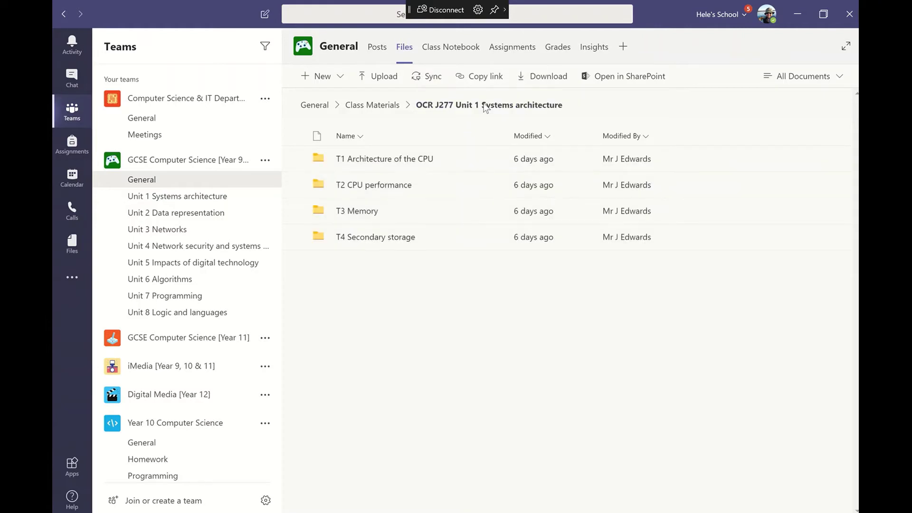
{"action": "left_click", "coordinate": [394, 107]}
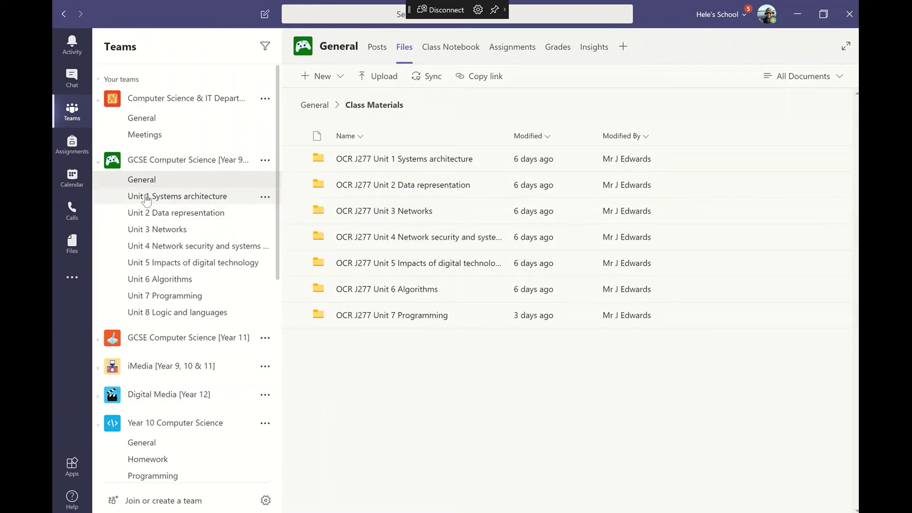
Preview the Private privacy option for a new channel in the GCSE Computer Science [Year 9 & 10] team, without creating the channel
{"action": "left_click", "coordinate": [267, 162]}
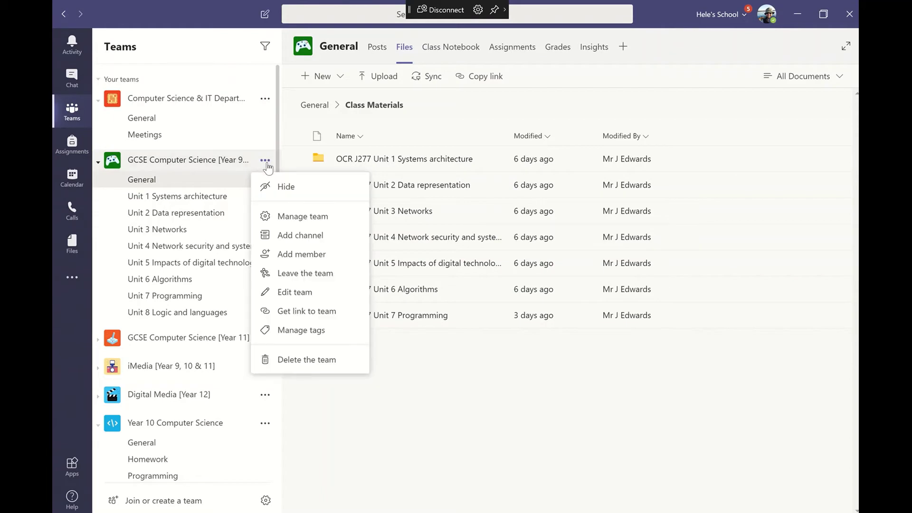
{"action": "left_click", "coordinate": [299, 240]}
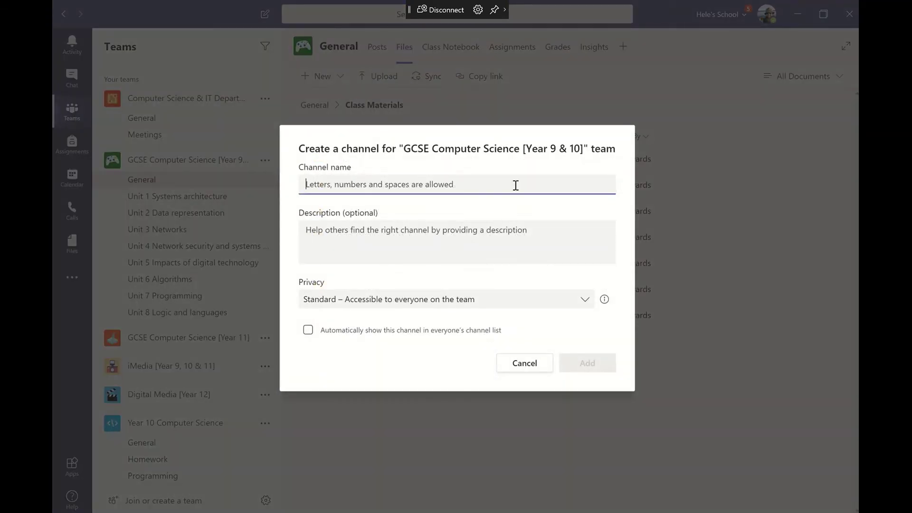
{"action": "left_click", "coordinate": [466, 309]}
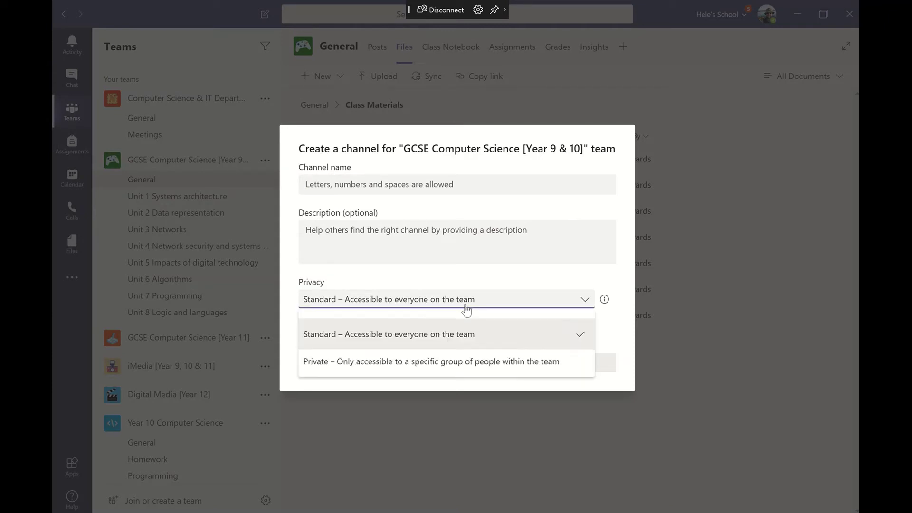
{"action": "left_click", "coordinate": [404, 362]}
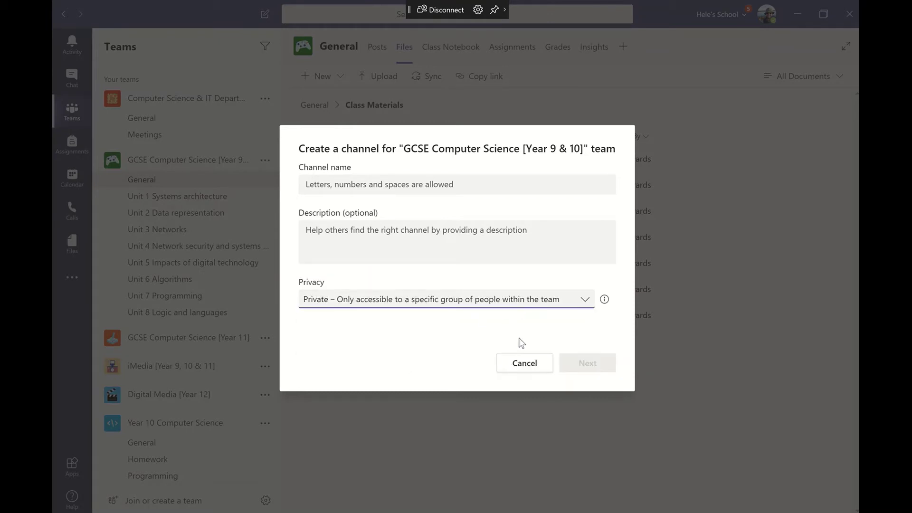
{"action": "left_click", "coordinate": [524, 363]}
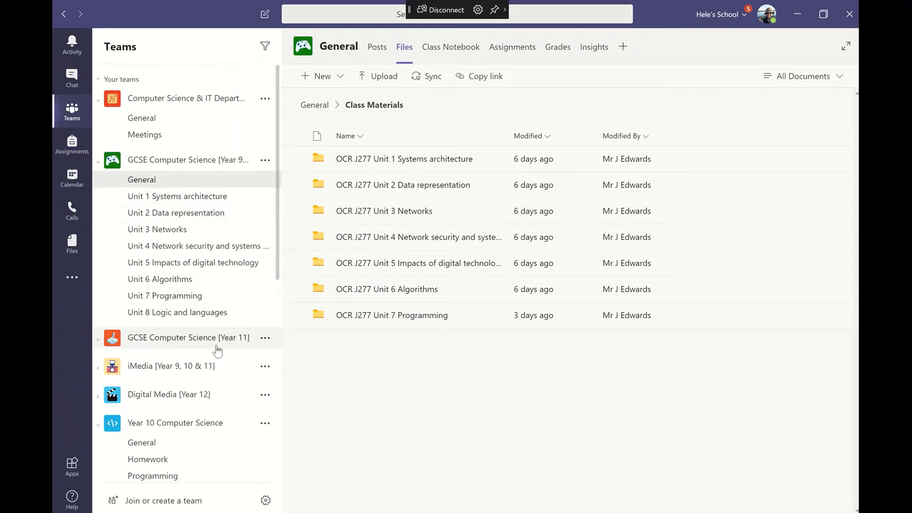
Expand the GCSE Computer Science [Year 11] team and search for students matching "cla" to add to its Year 10 Students channel, adding nobody
{"action": "left_click", "coordinate": [178, 340]}
{"action": "scroll", "coordinate": [181, 281], "scroll_direction": "down", "scroll_amount": 1}
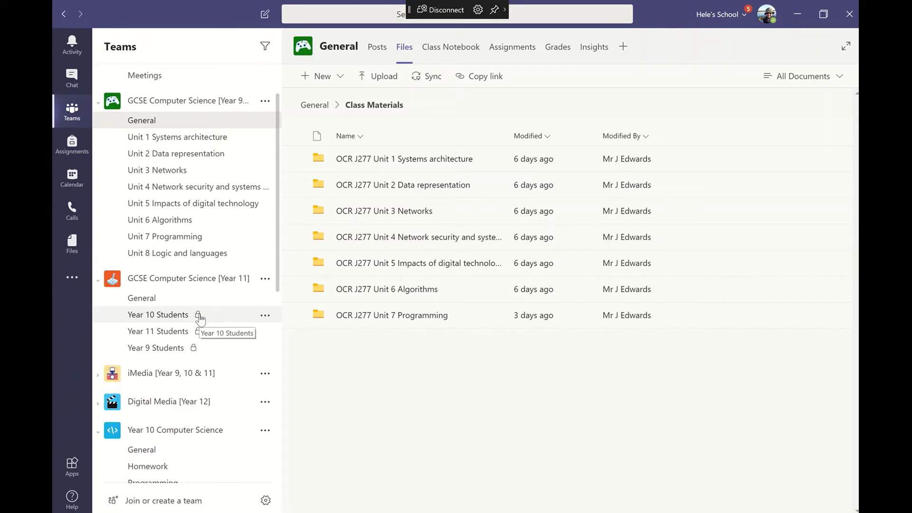
{"action": "left_click", "coordinate": [265, 316]}
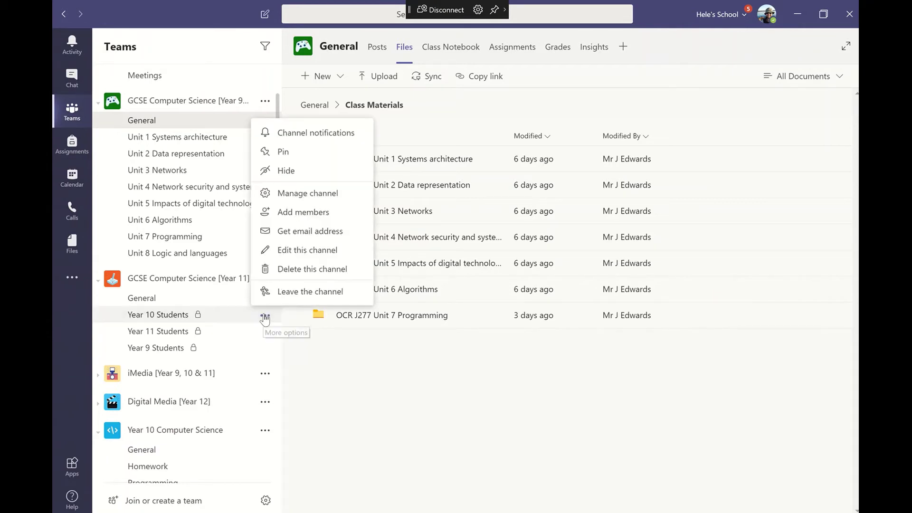
{"action": "left_click", "coordinate": [285, 213]}
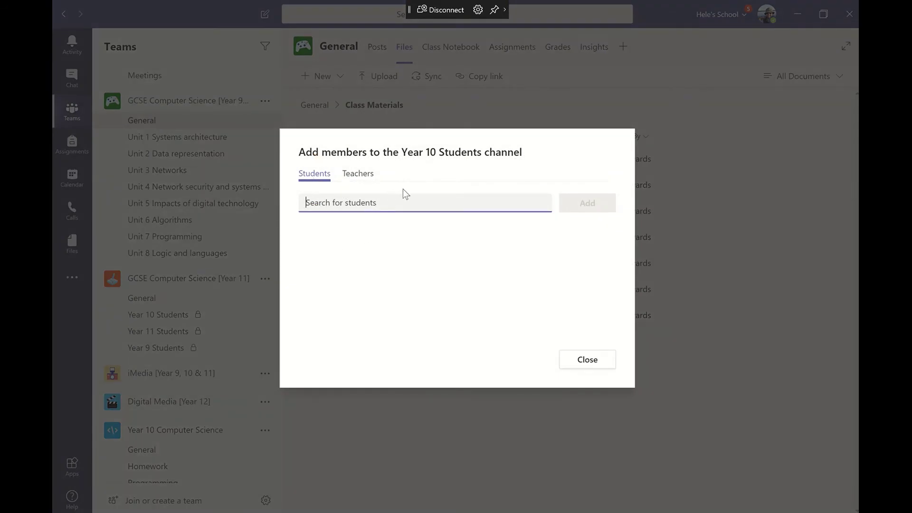
{"action": "type", "text": "1"}
{"action": "key", "text": "BackSpace"}
{"action": "type", "text": "class"}
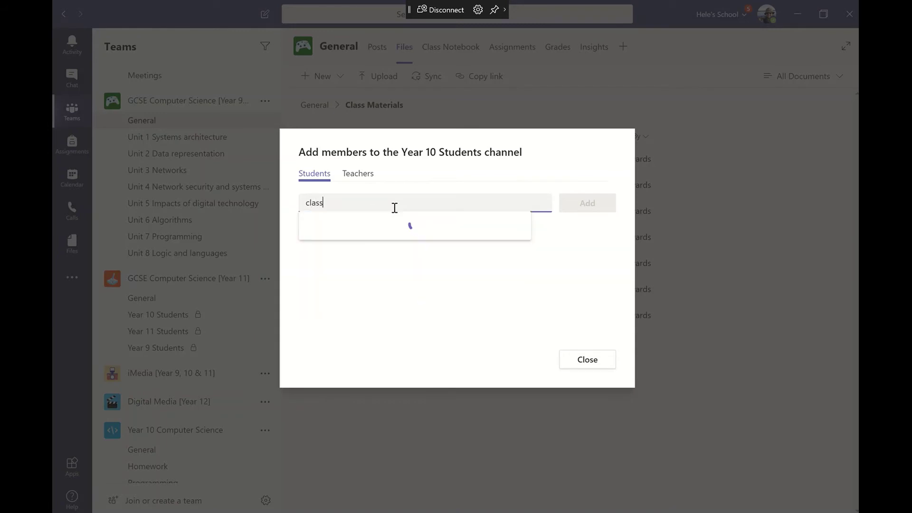
{"action": "key", "text": "BackSpace"}
{"action": "key", "text": "BackSpace"}
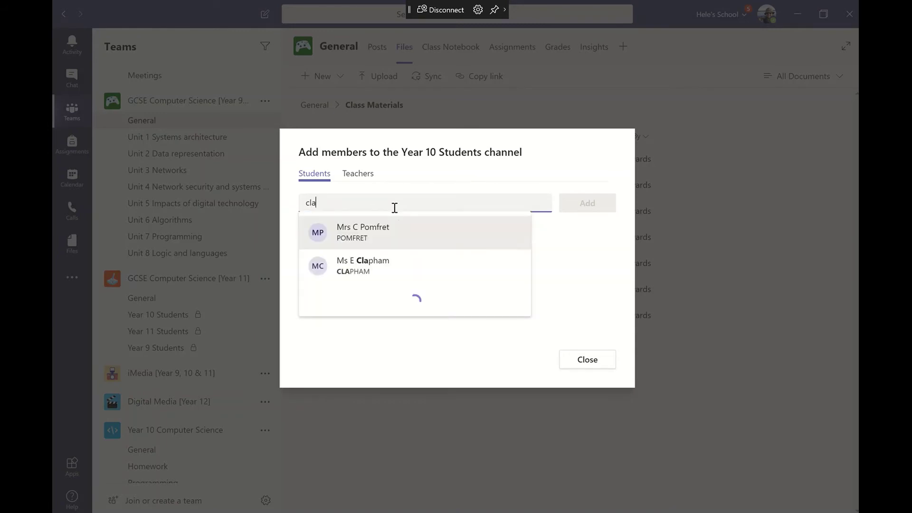
{"action": "scroll", "coordinate": [401, 363], "scroll_direction": "down", "scroll_amount": 2}
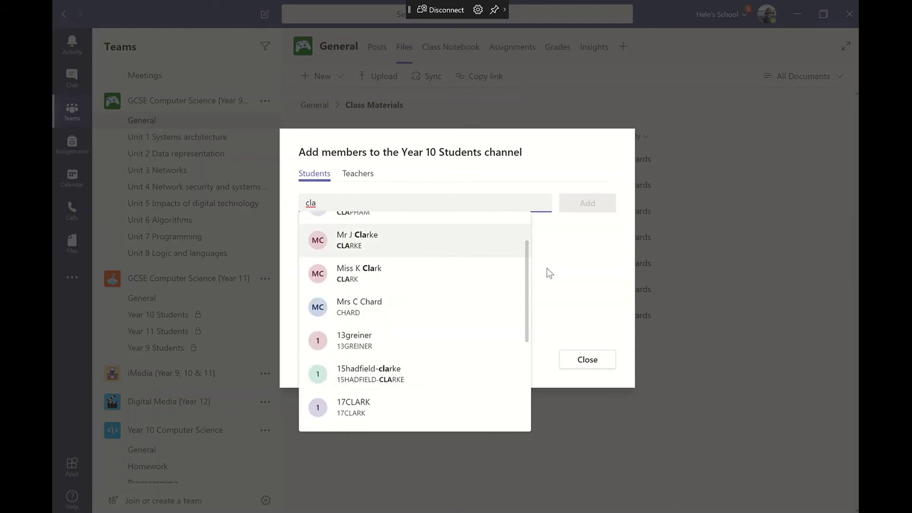
{"action": "left_click", "coordinate": [587, 361]}
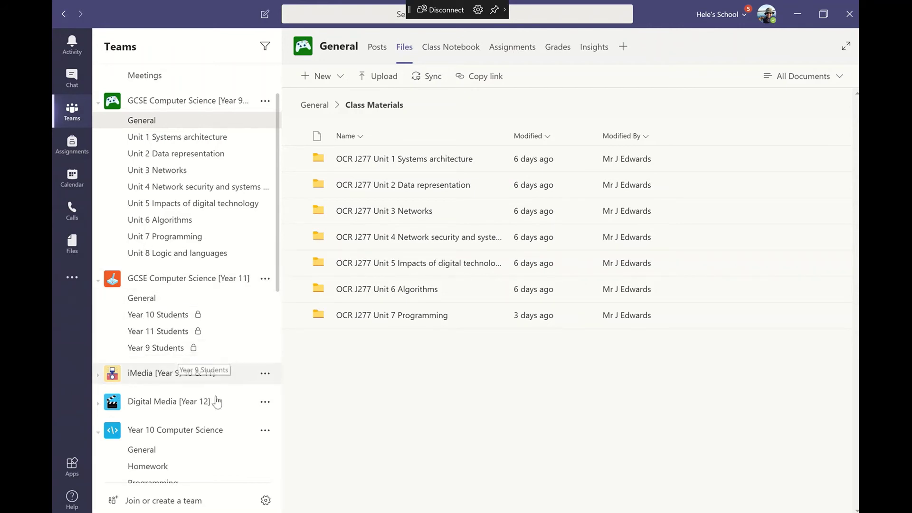
Expand the iMedia [Year 9, 10 & 11] team, view the Class Materials folder in its General channel files, and open its Year 11 channel
{"action": "left_click", "coordinate": [139, 375]}
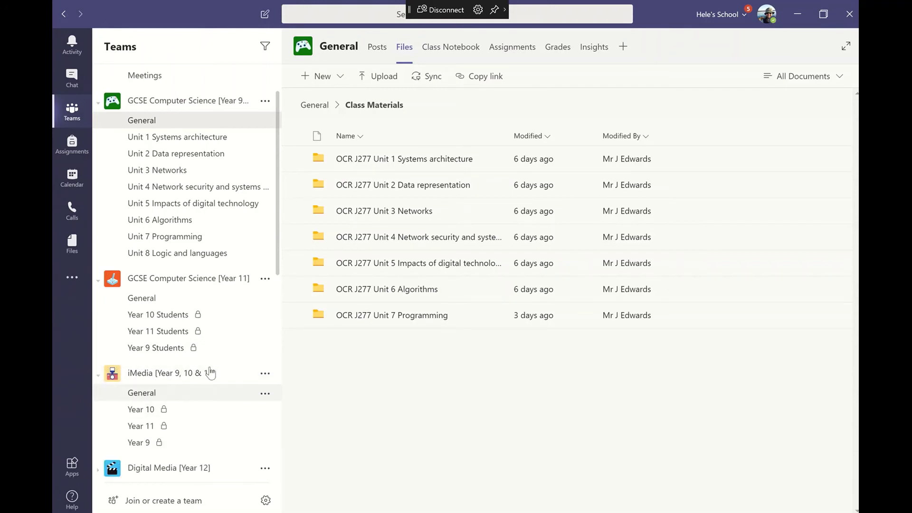
{"action": "left_click", "coordinate": [145, 398]}
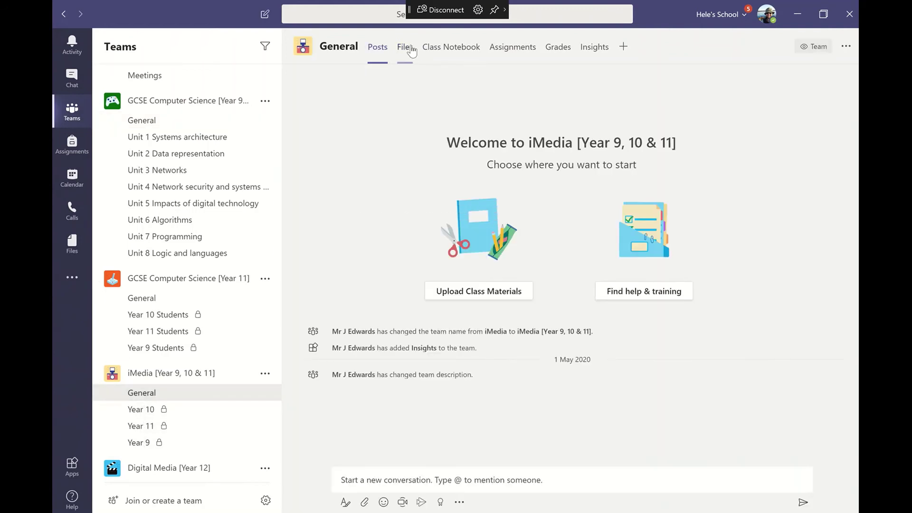
{"action": "left_click", "coordinate": [411, 50]}
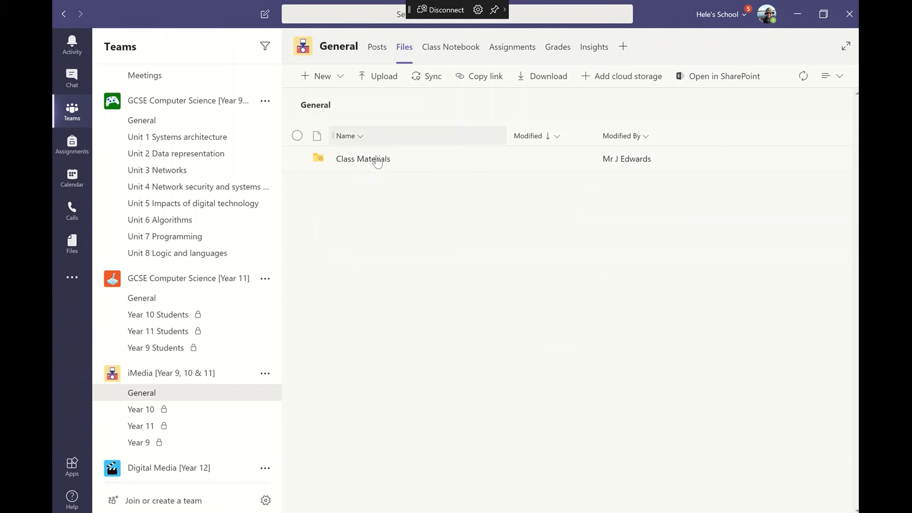
{"action": "left_click", "coordinate": [377, 158]}
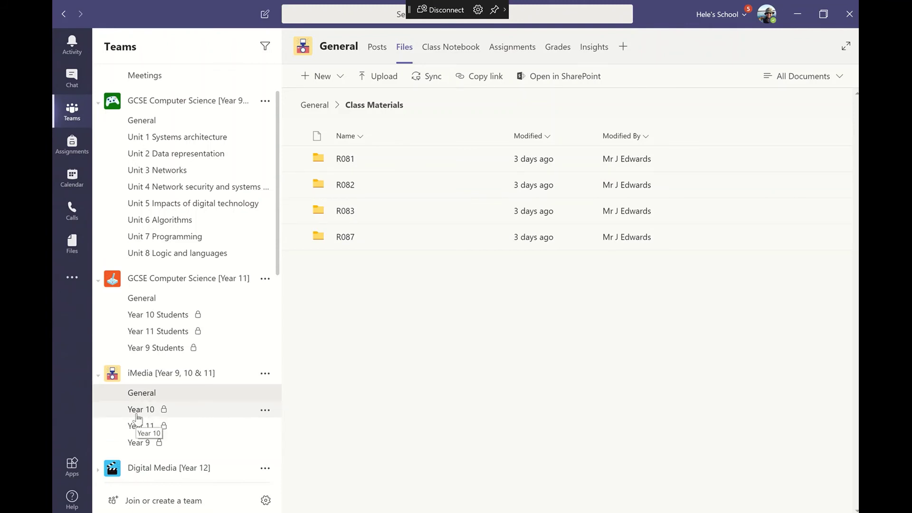
{"action": "left_click", "coordinate": [179, 427]}
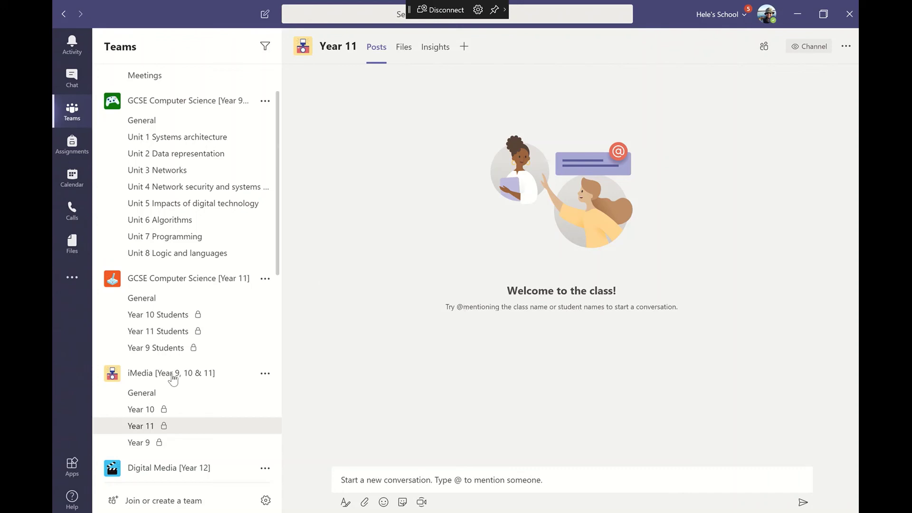
Collapse the iMedia, GCSE Computer Science [Year 11], GCSE Computer Science [Year 9 & 10] and Year 10 Computer Science teams in the team list
{"action": "scroll", "coordinate": [136, 426], "scroll_direction": "down", "scroll_amount": 1}
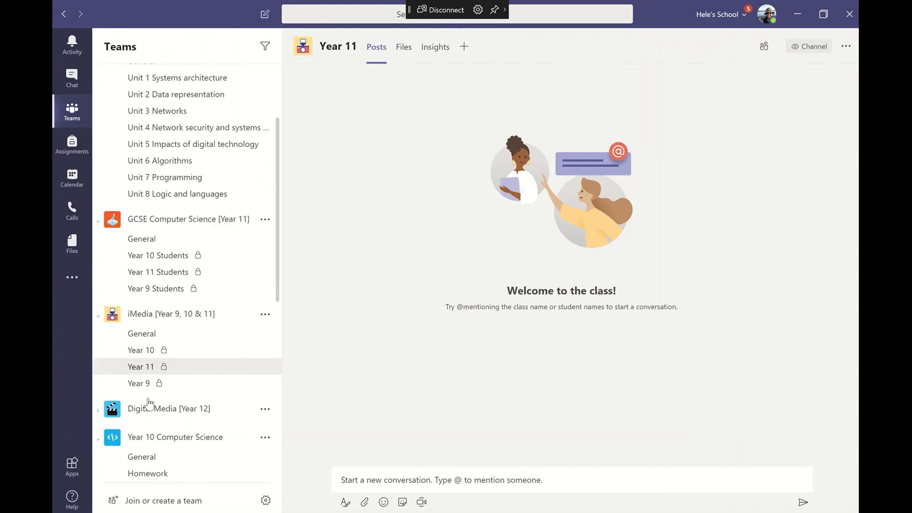
{"action": "left_click", "coordinate": [112, 318]}
{"action": "scroll", "coordinate": [148, 299], "scroll_direction": "up", "scroll_amount": 2}
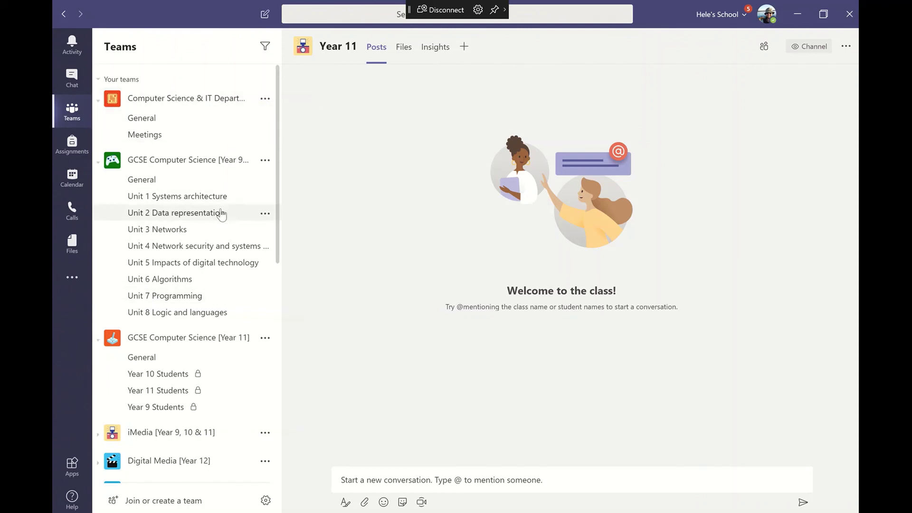
{"action": "left_click", "coordinate": [101, 344]}
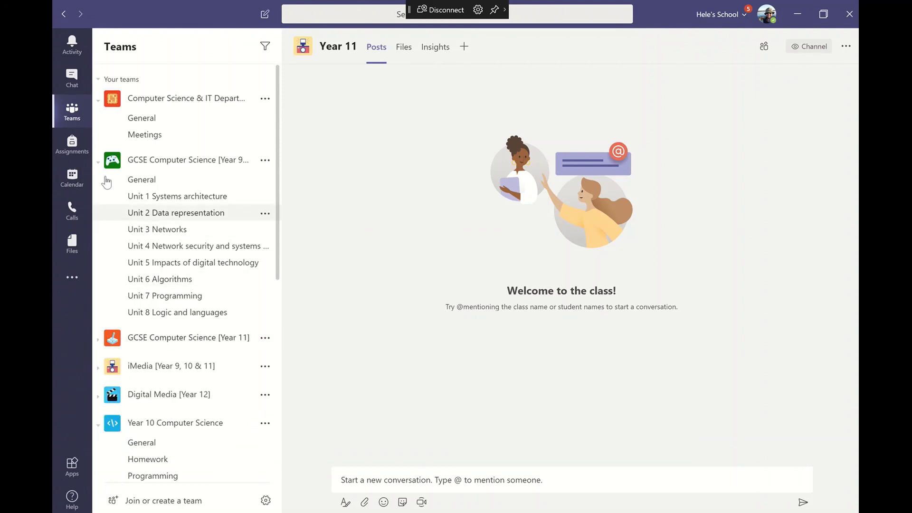
{"action": "left_click", "coordinate": [99, 163]}
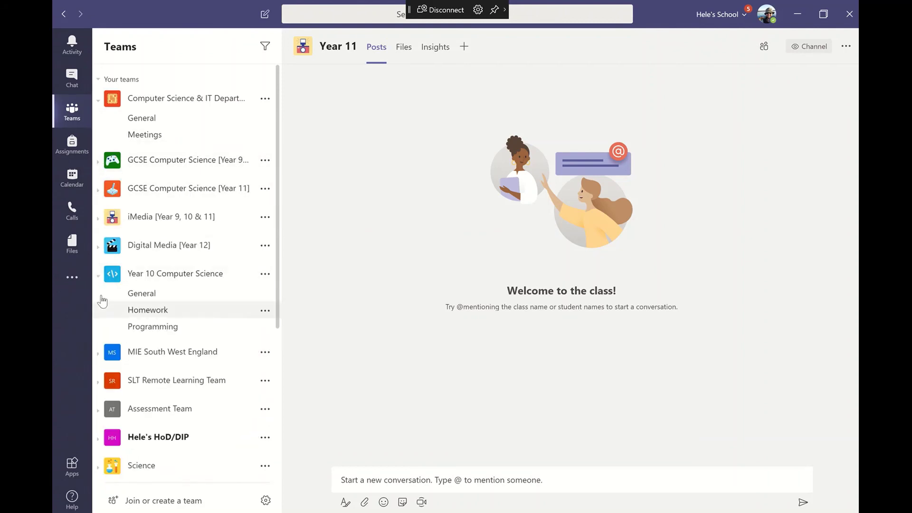
{"action": "left_click", "coordinate": [99, 278]}
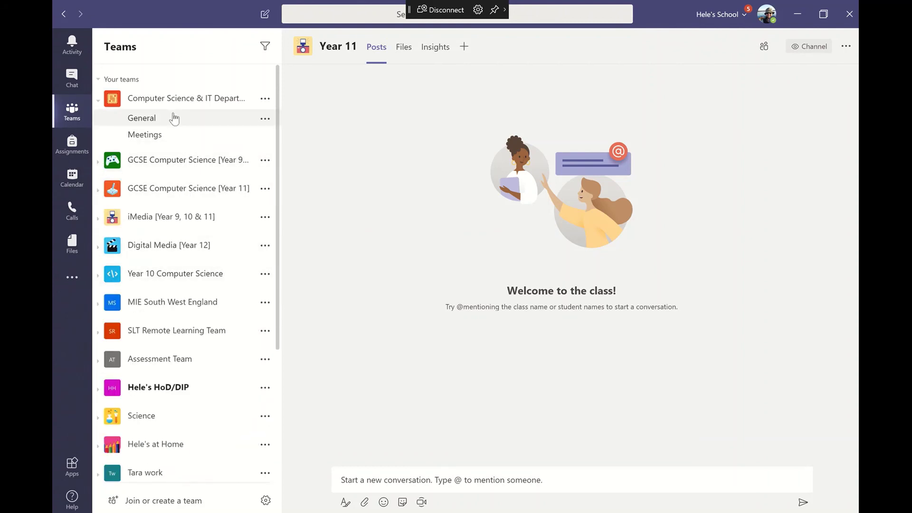